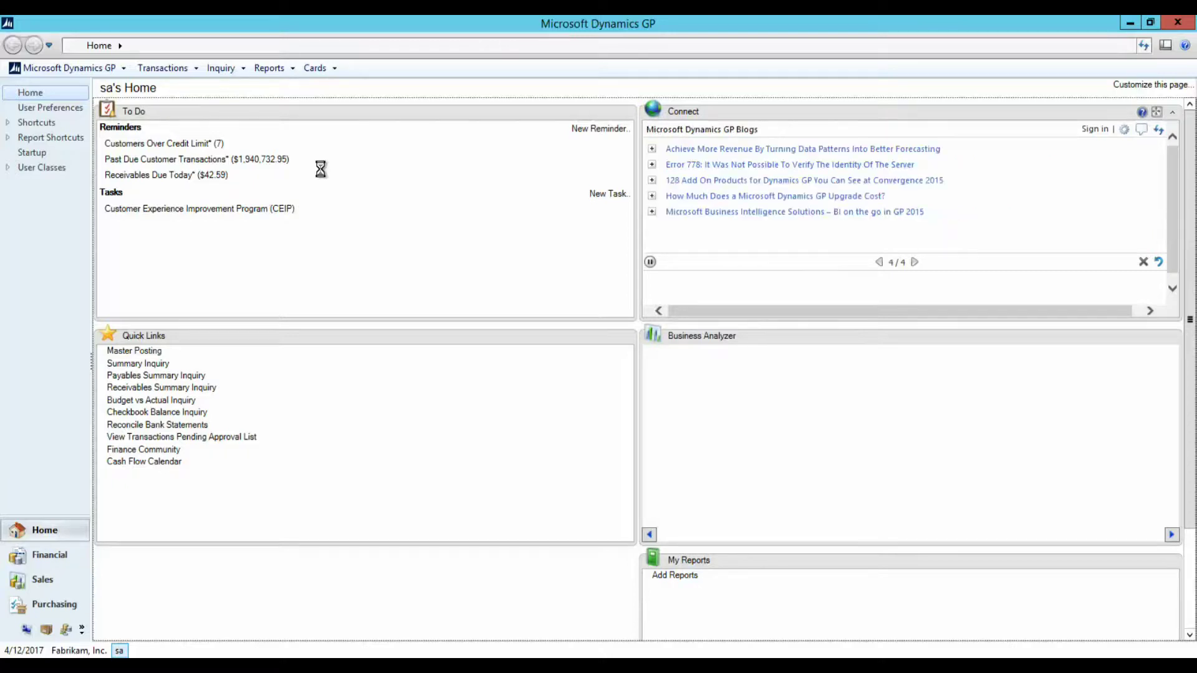
Open SmartList and load the default Purchasing > Vendors list of 102 vendors
click(83, 69)
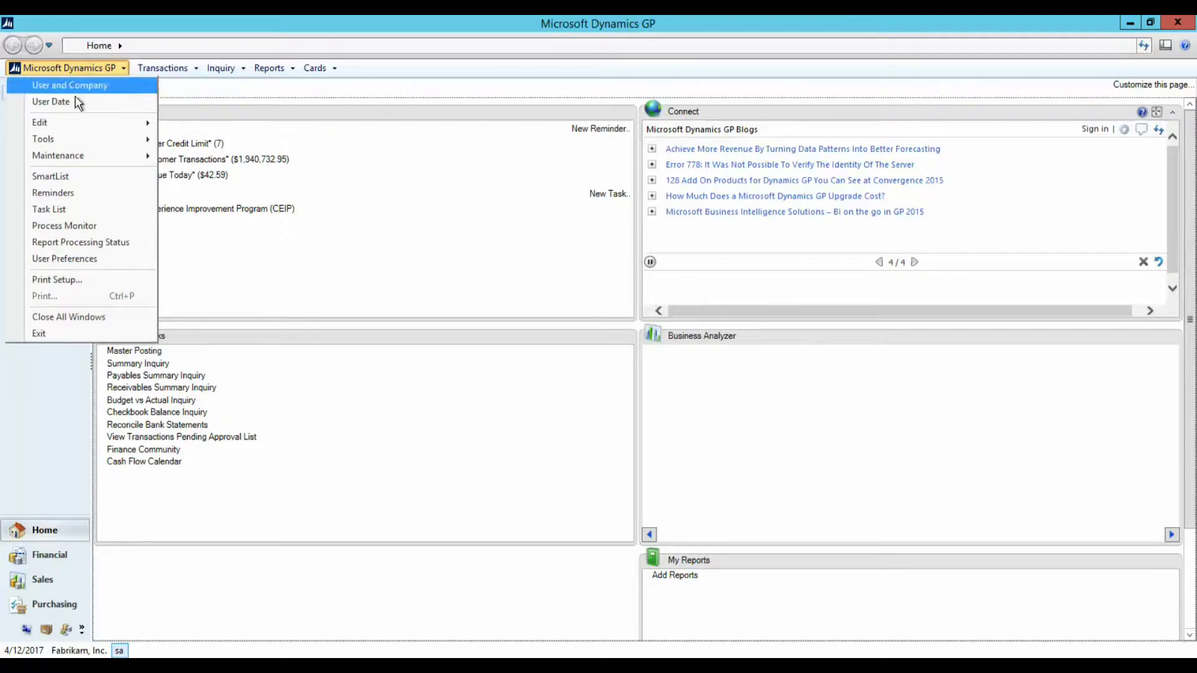
click(61, 178)
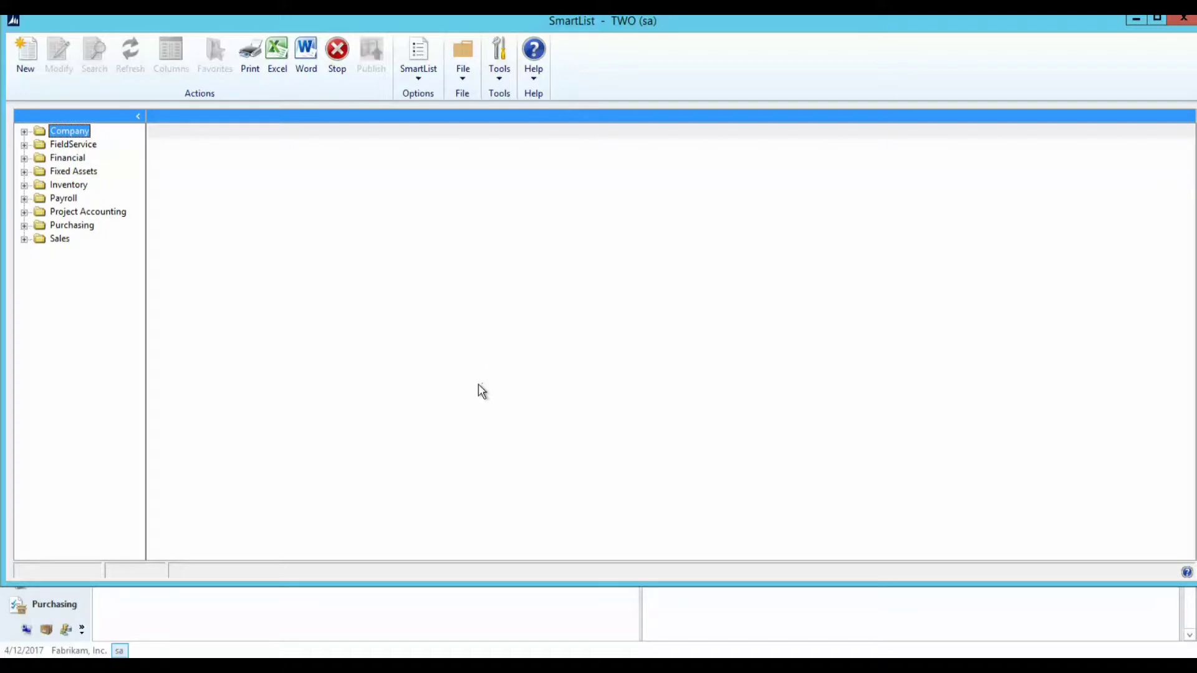
click(24, 225)
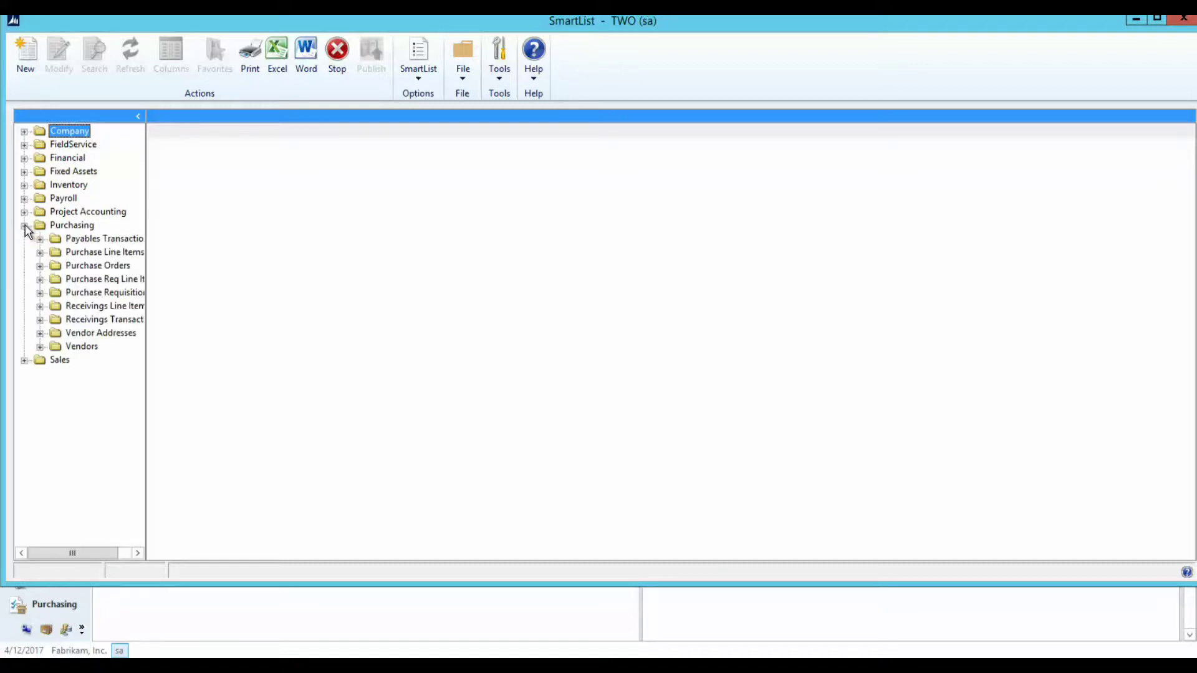
click(39, 347)
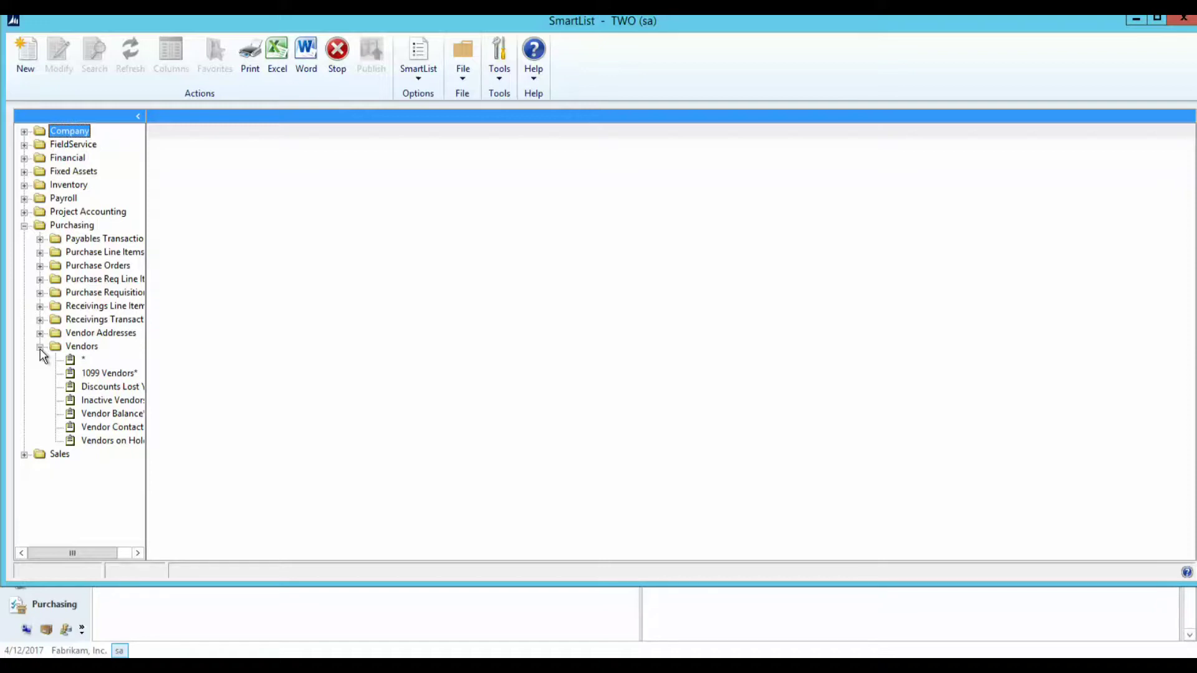
click(85, 362)
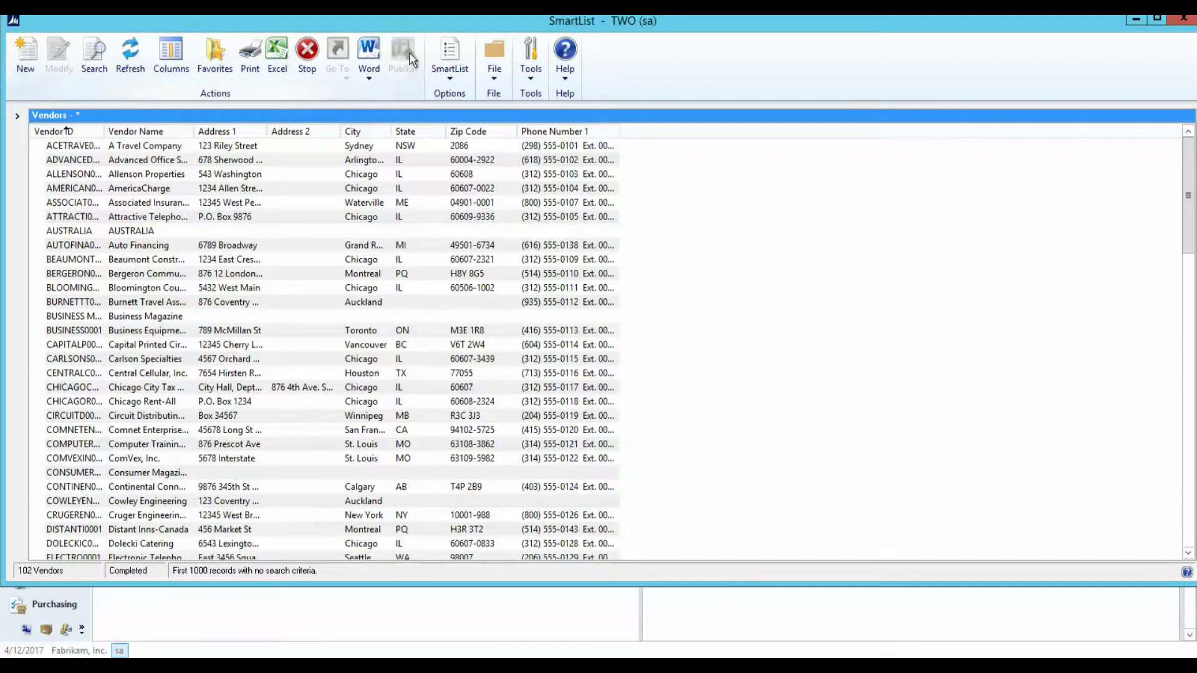
Open SmartList Designer for a new list, then close it without saving
click(25, 57)
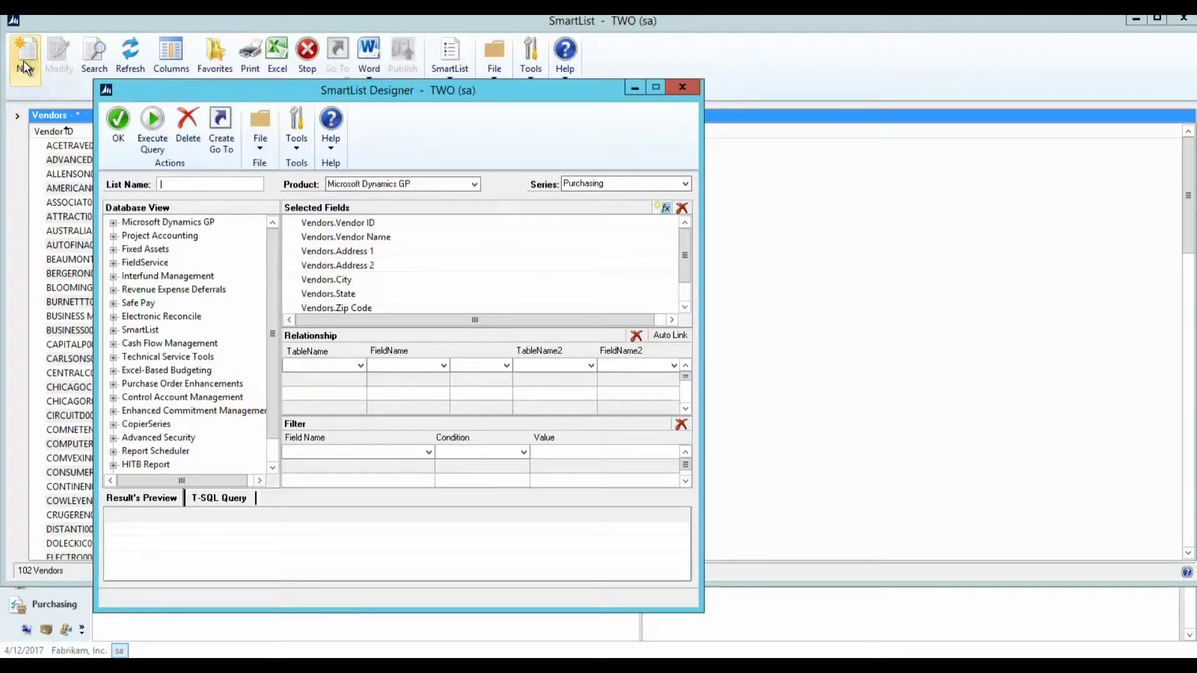
click(682, 88)
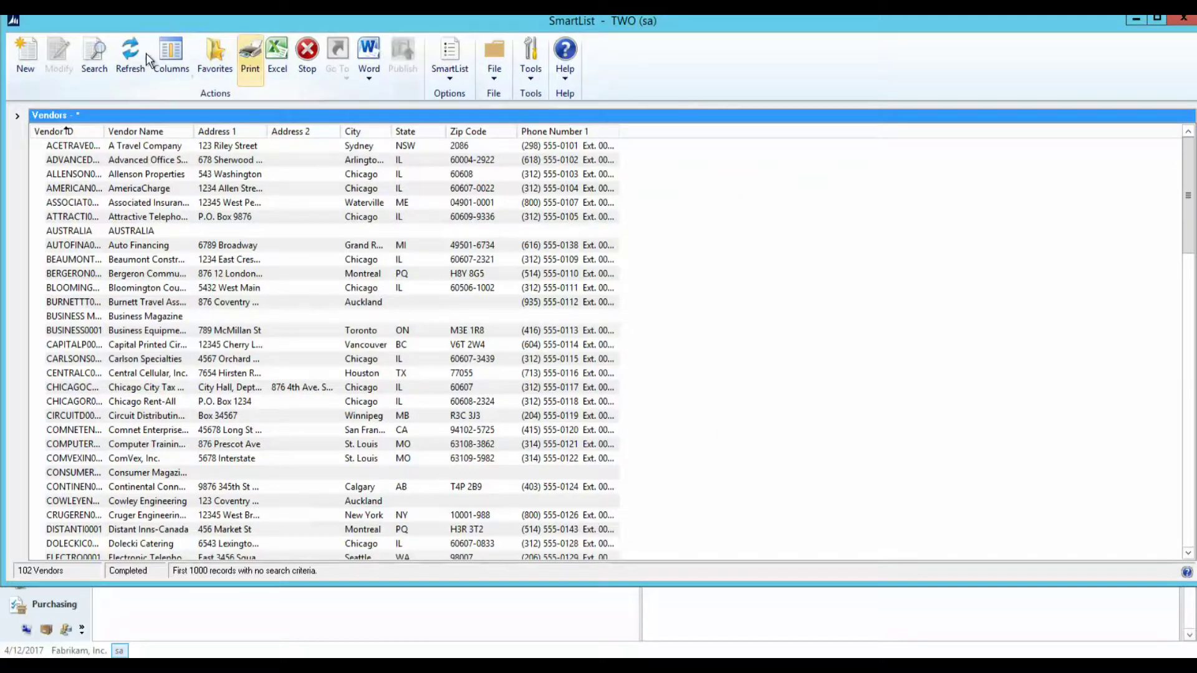
Search for Vendor ID contains 'A' and reload the list to show 56 vendors
click(94, 63)
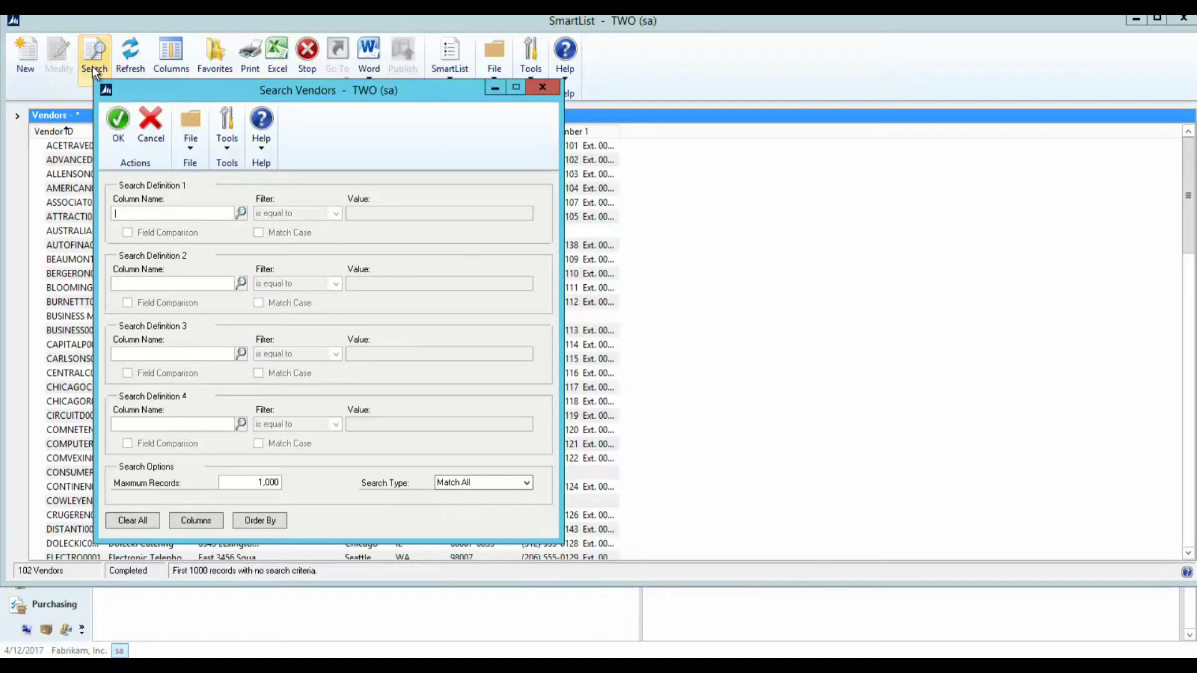
click(241, 212)
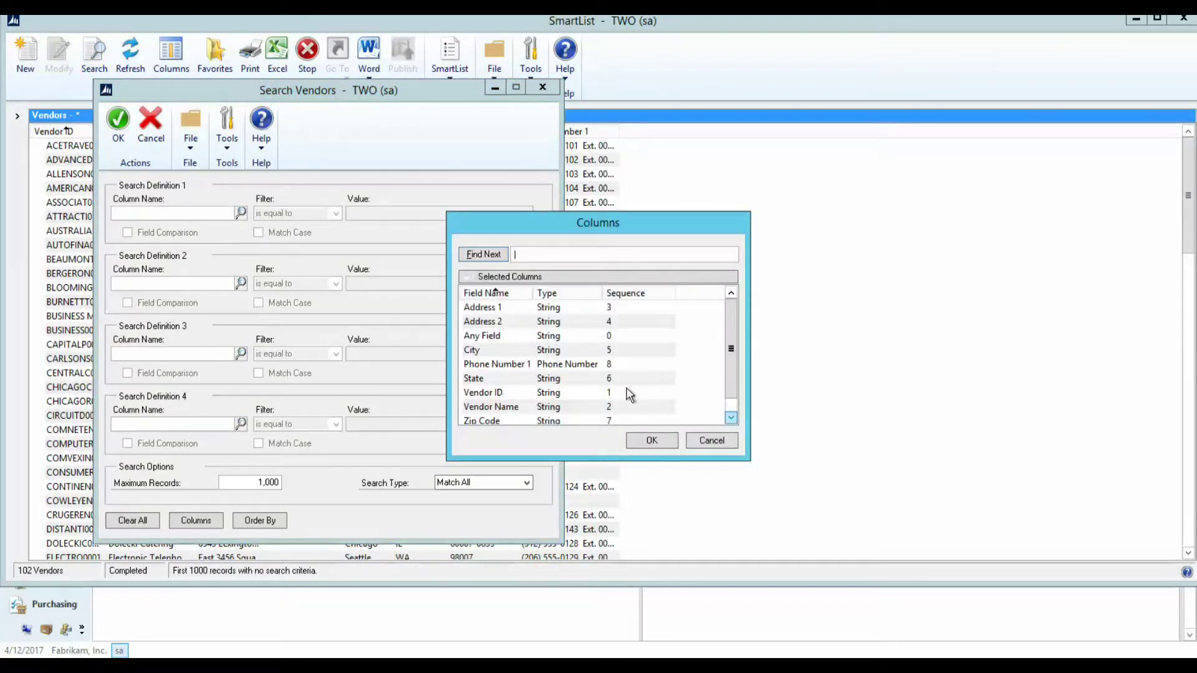
click(524, 394)
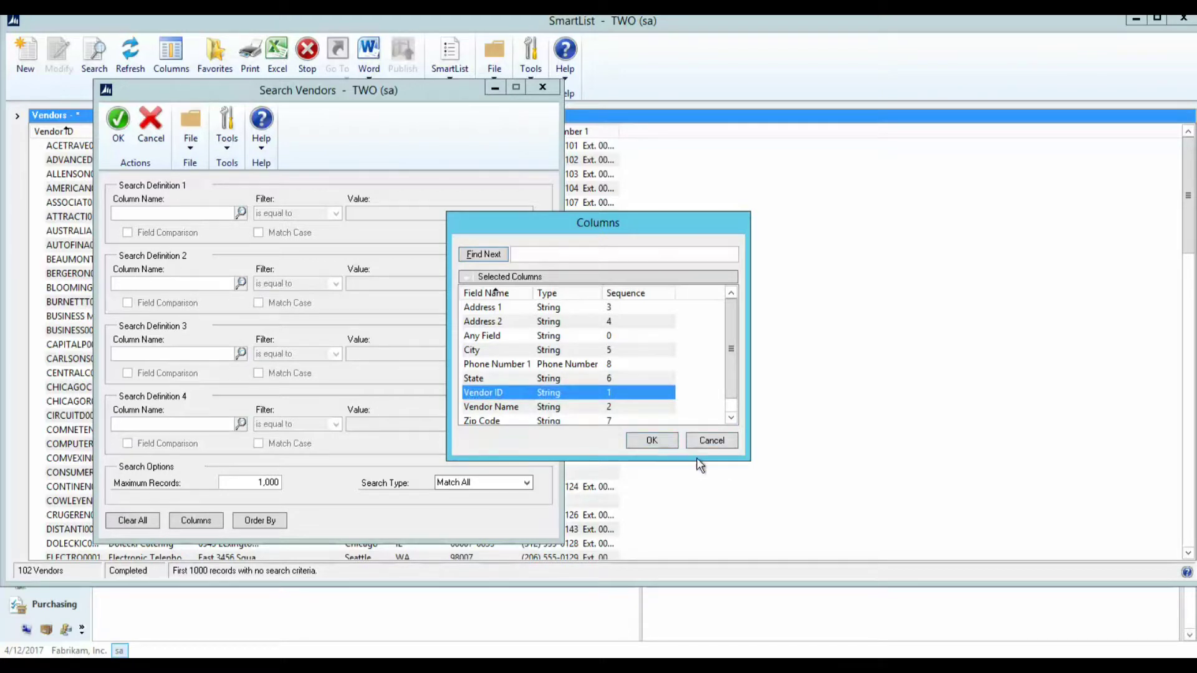
click(660, 439)
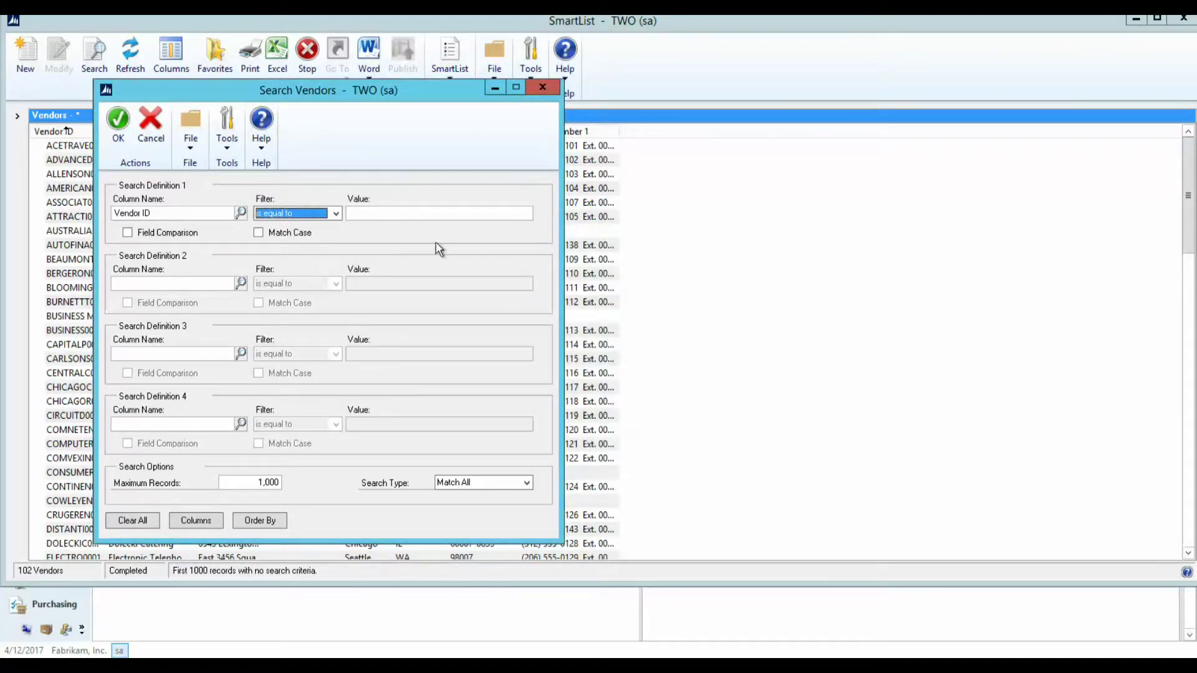
click(320, 217)
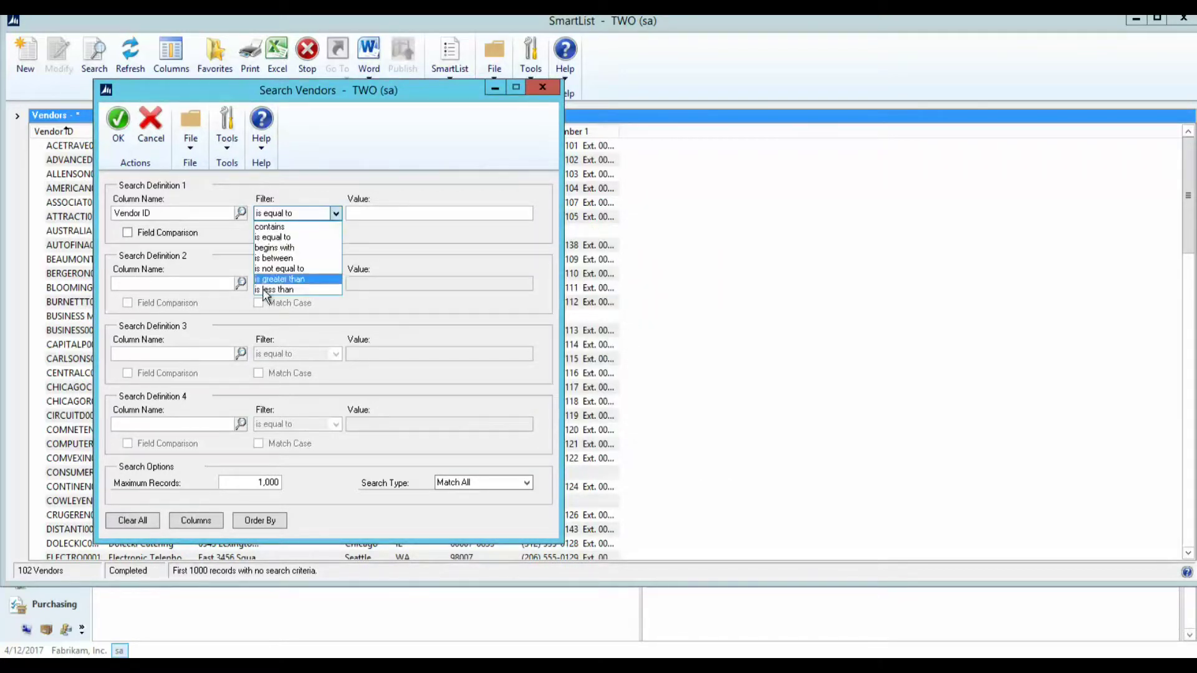
click(286, 225)
click(382, 212)
text(A)
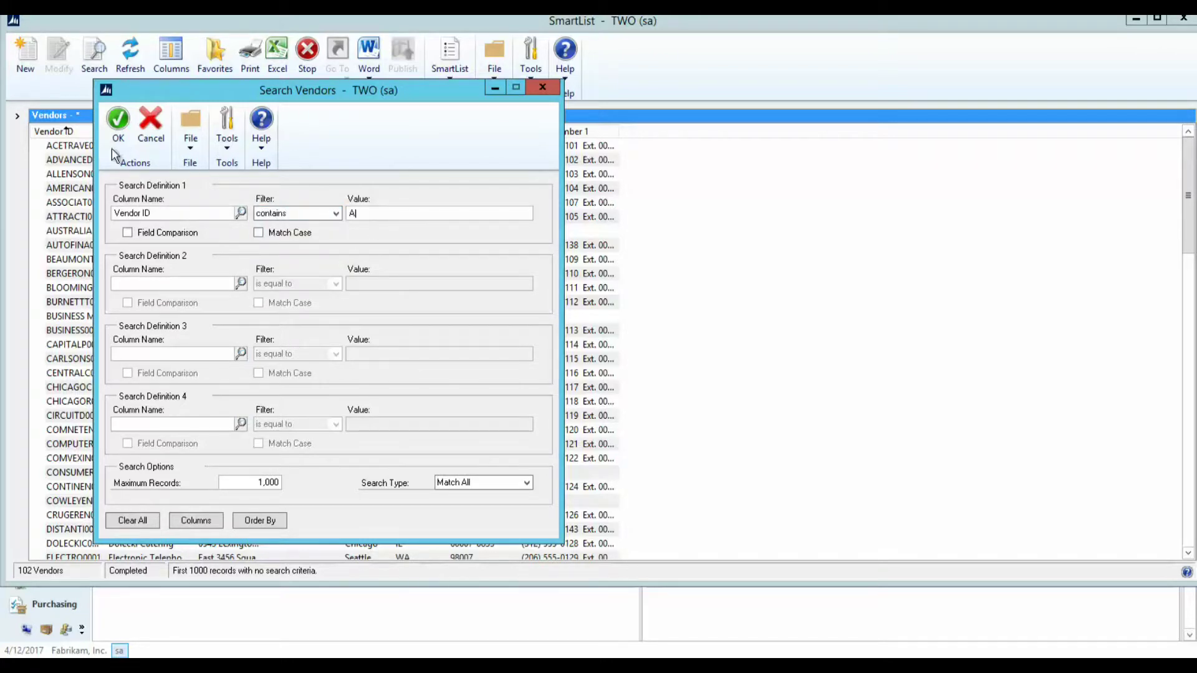
click(117, 135)
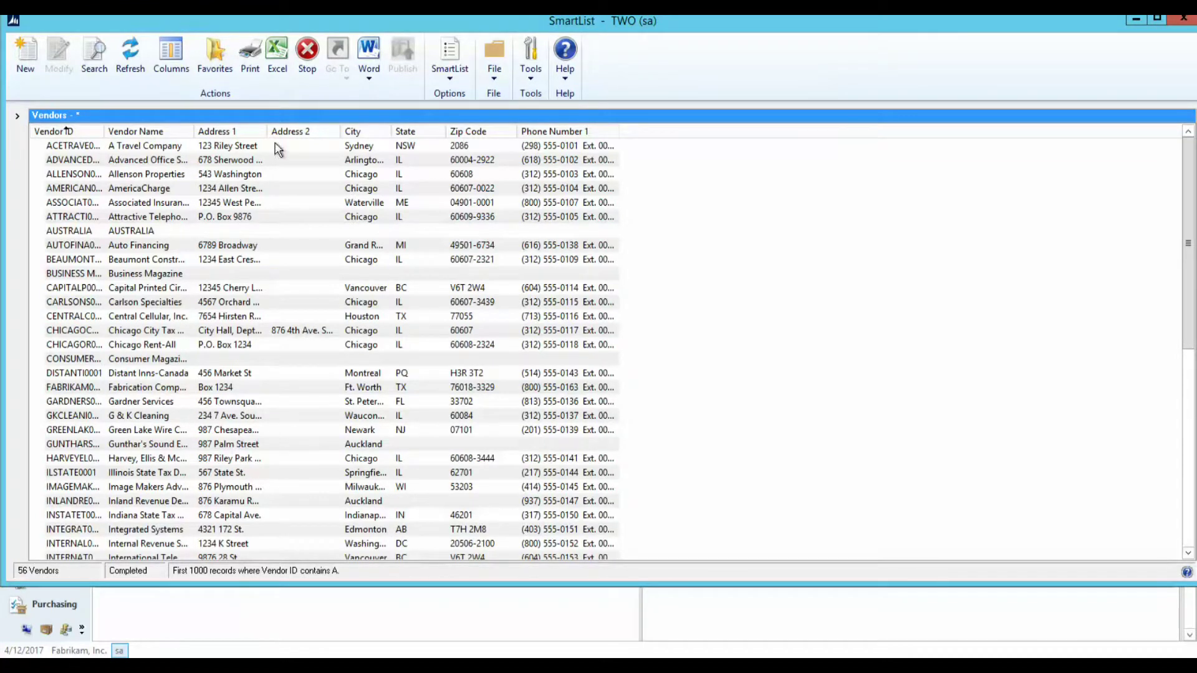
click(138, 60)
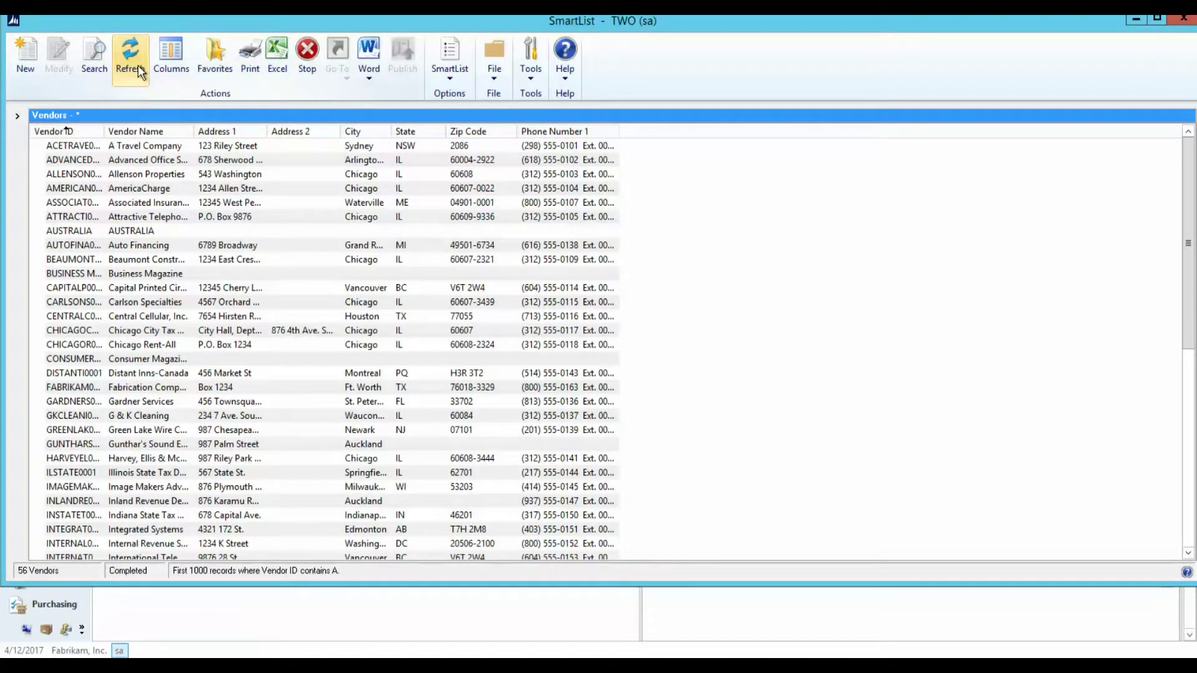
click(174, 77)
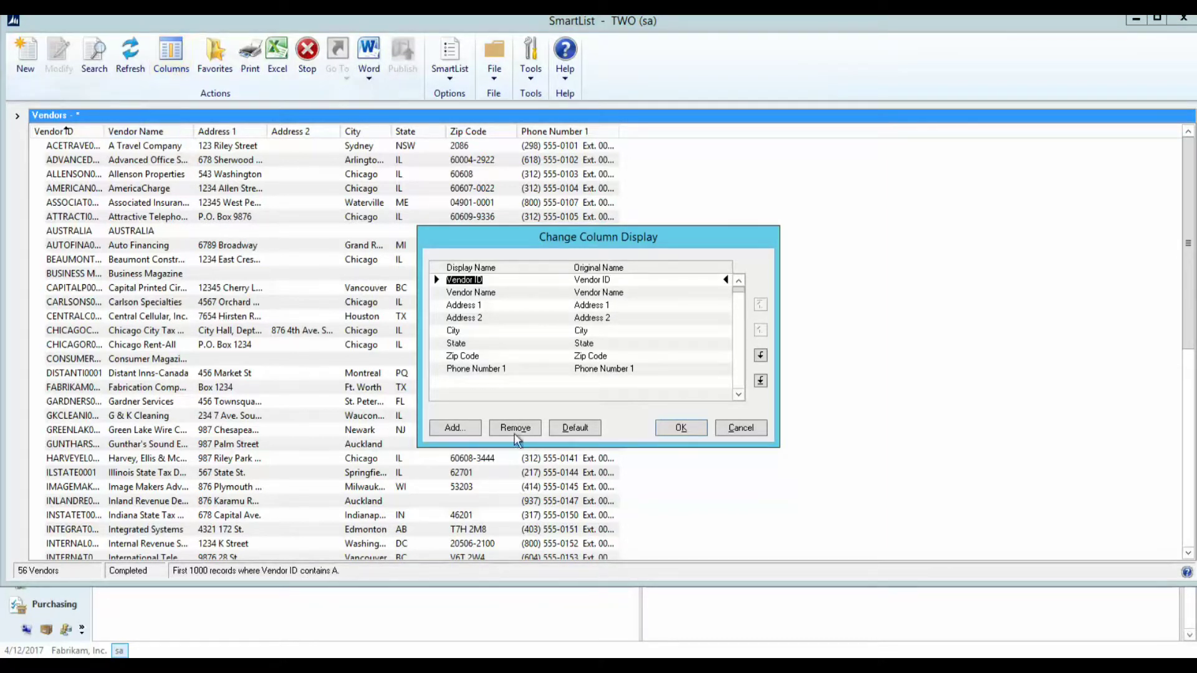
click(732, 427)
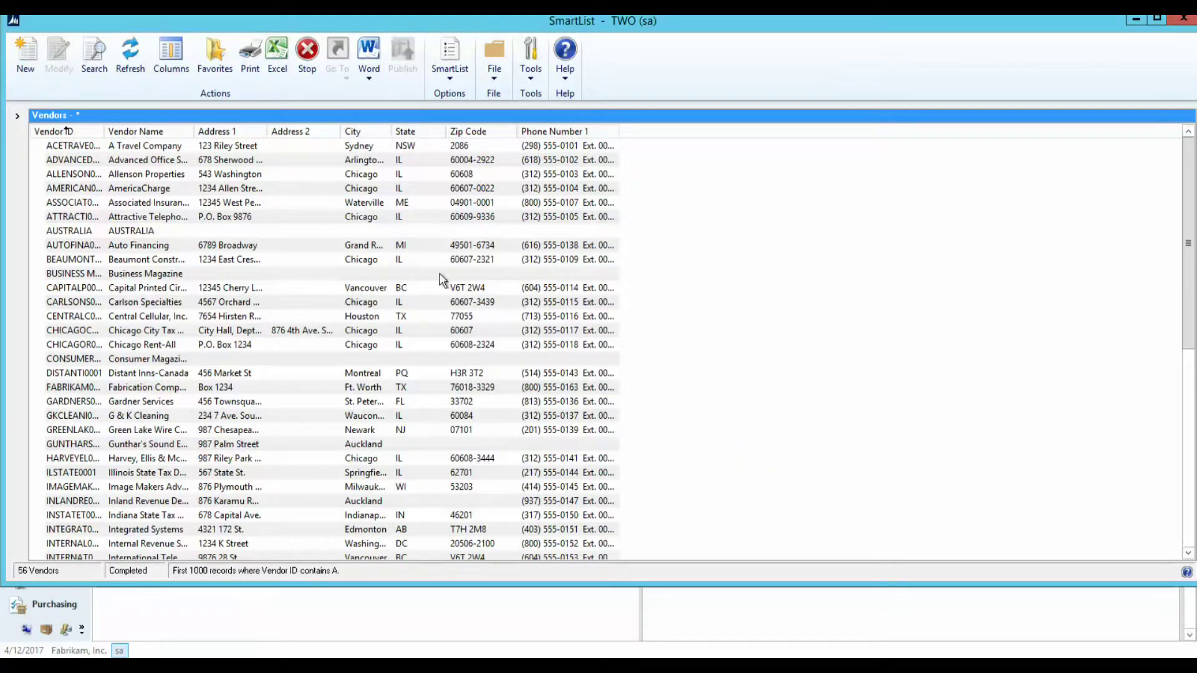
click(231, 73)
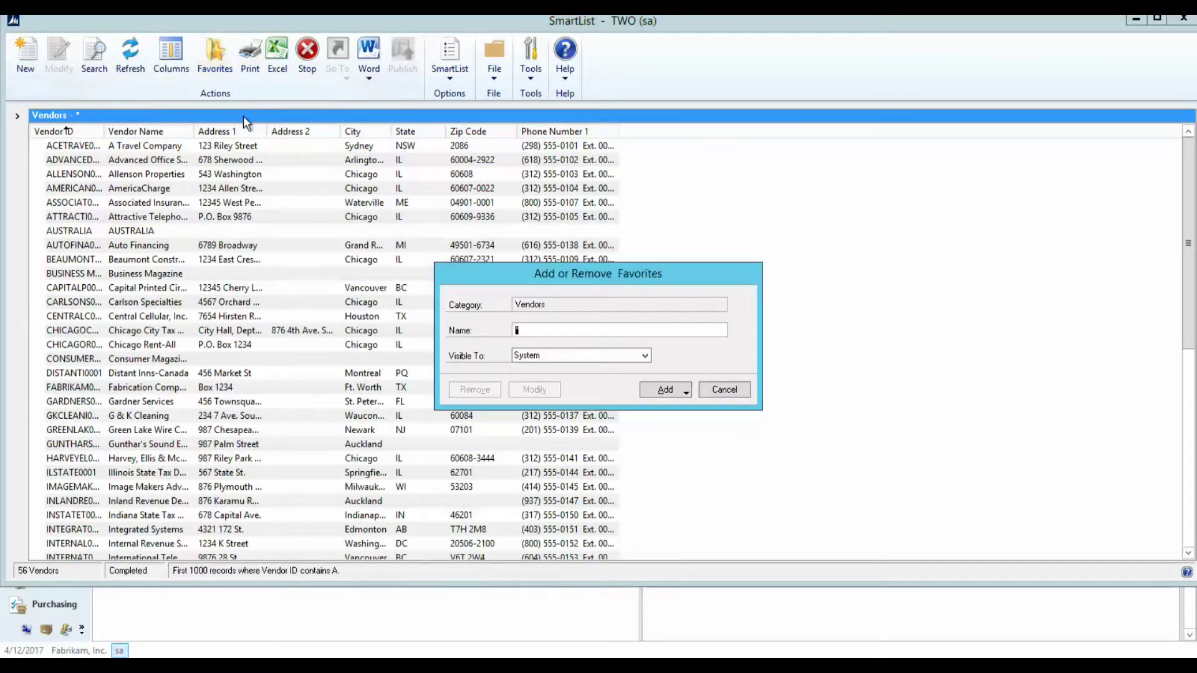
click(726, 390)
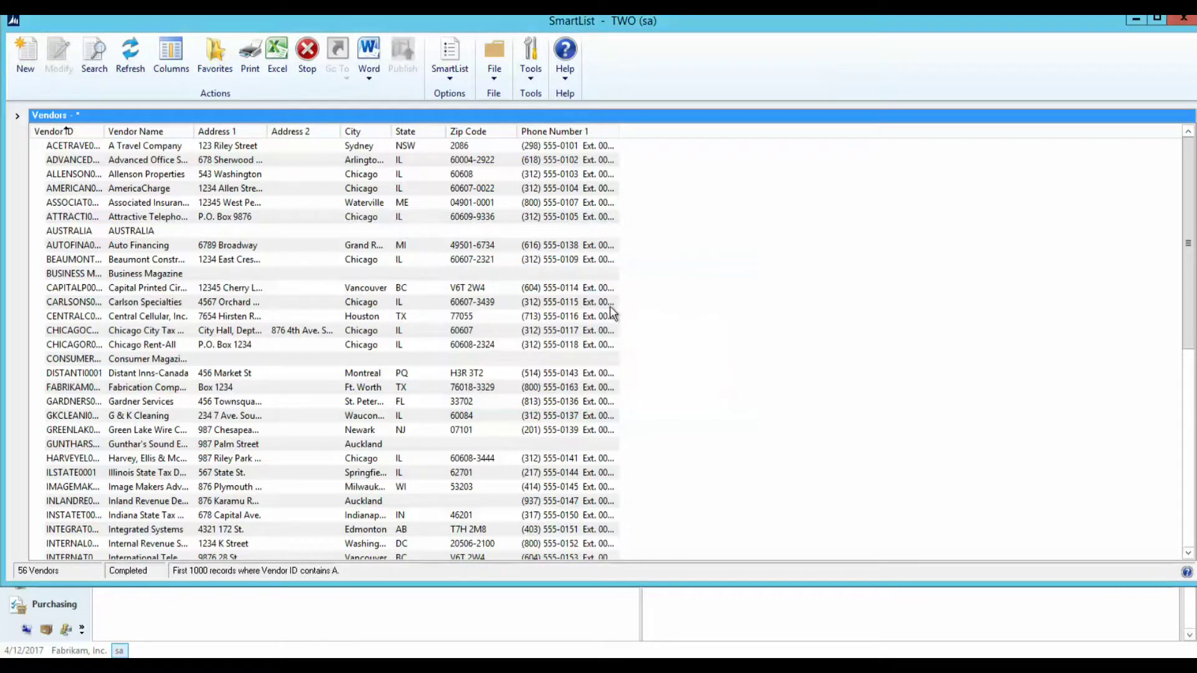
click(257, 63)
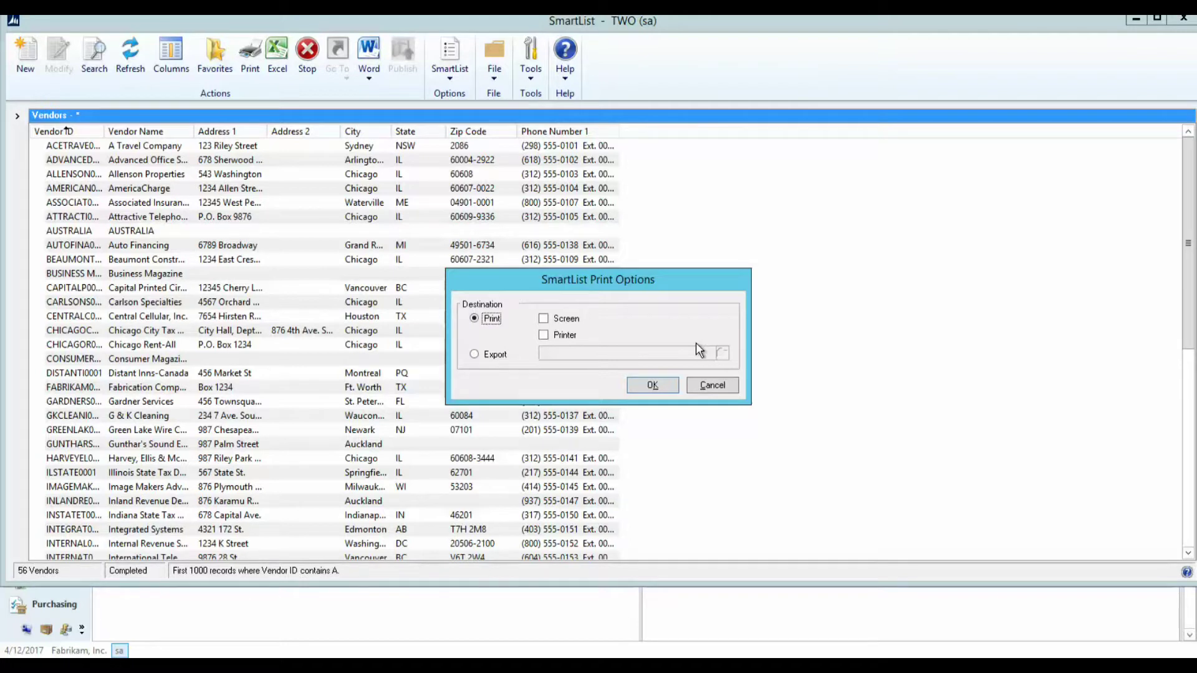
click(718, 386)
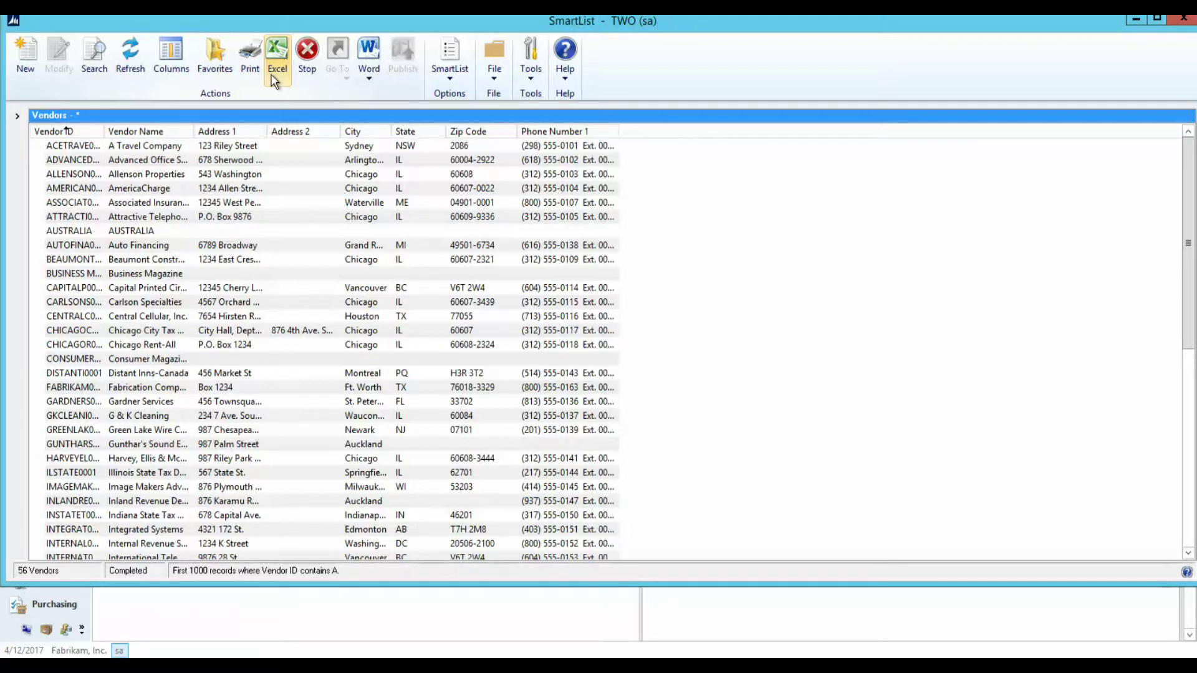
click(130, 62)
Stop the reload at 49 vendors, select Advanced Office Systems, and show its related windows
click(308, 57)
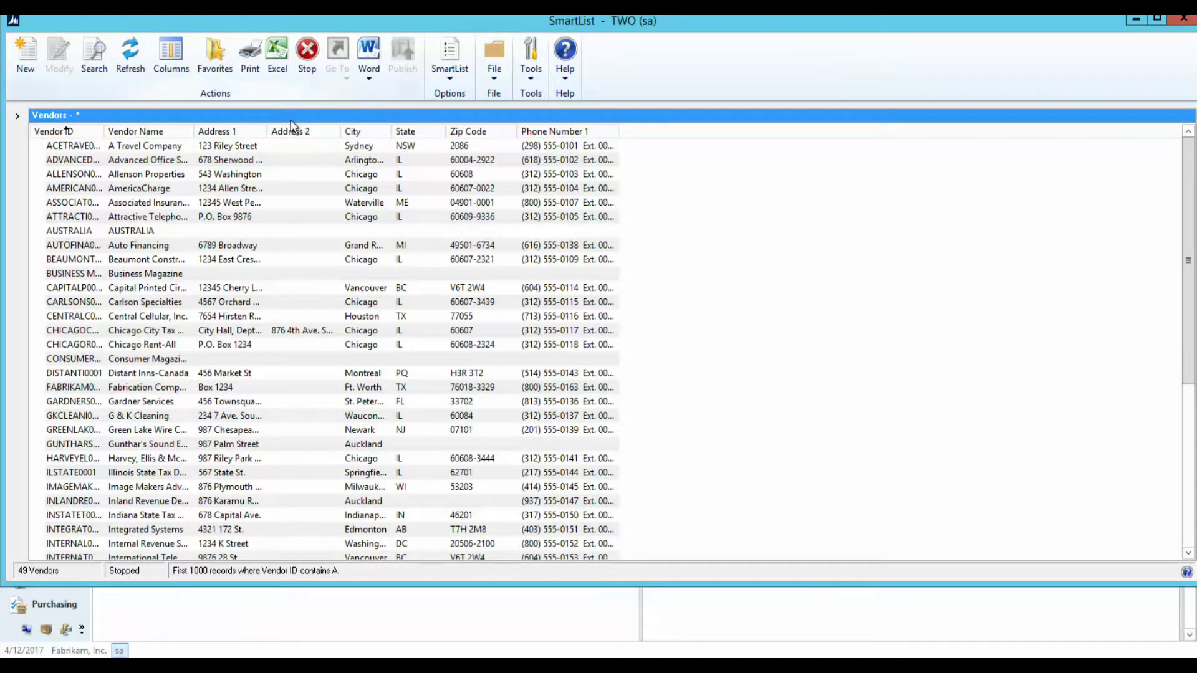
click(230, 159)
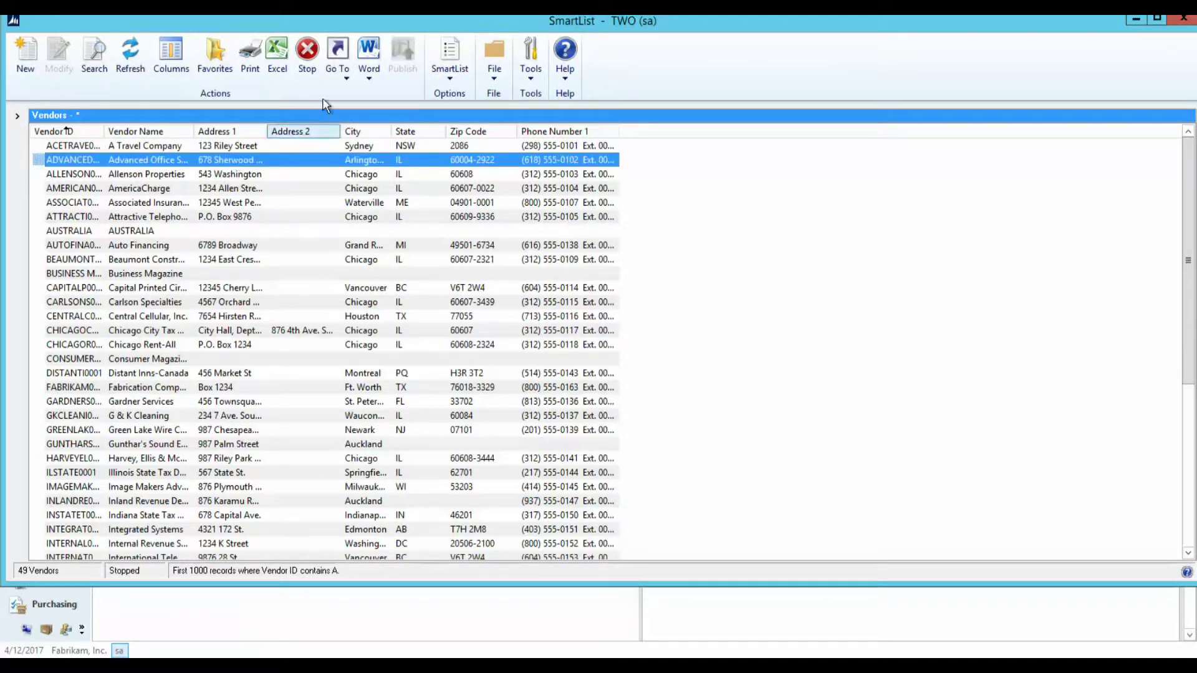
click(348, 73)
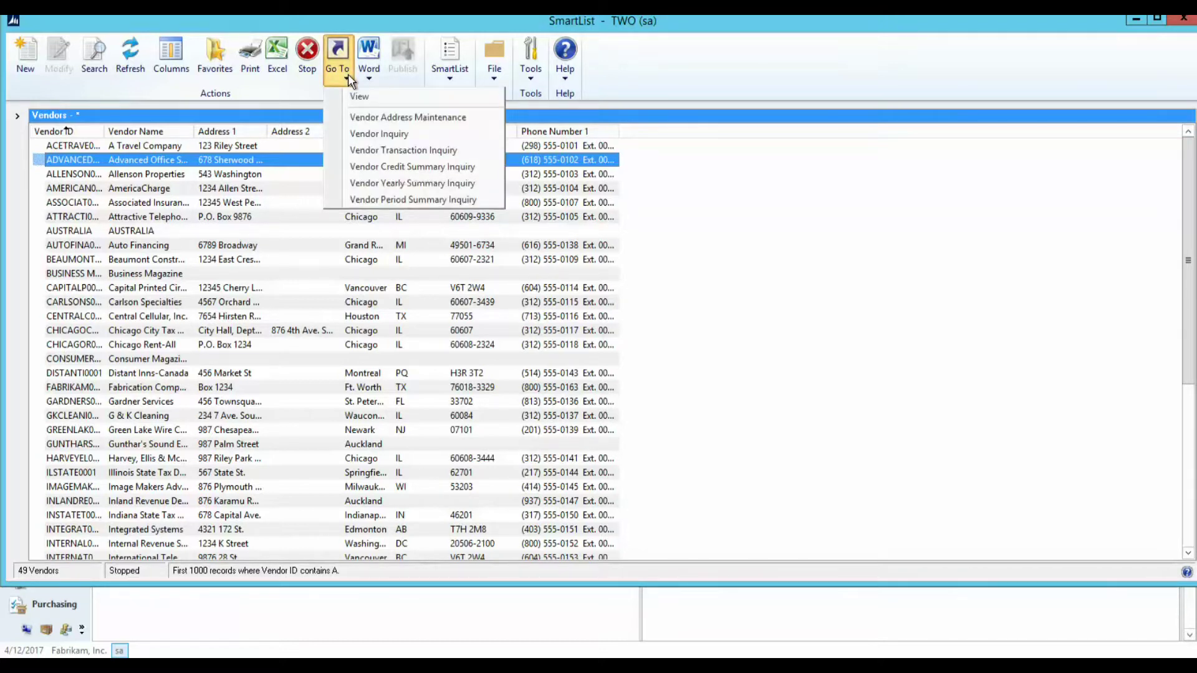
click(408, 119)
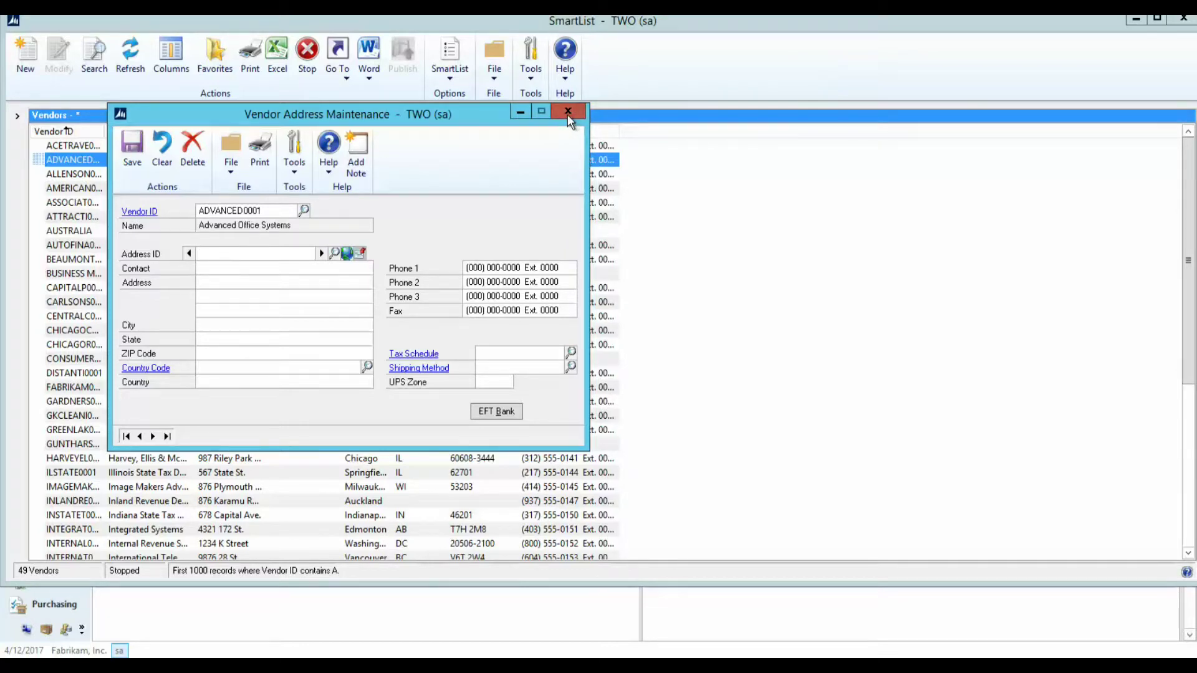
click(568, 112)
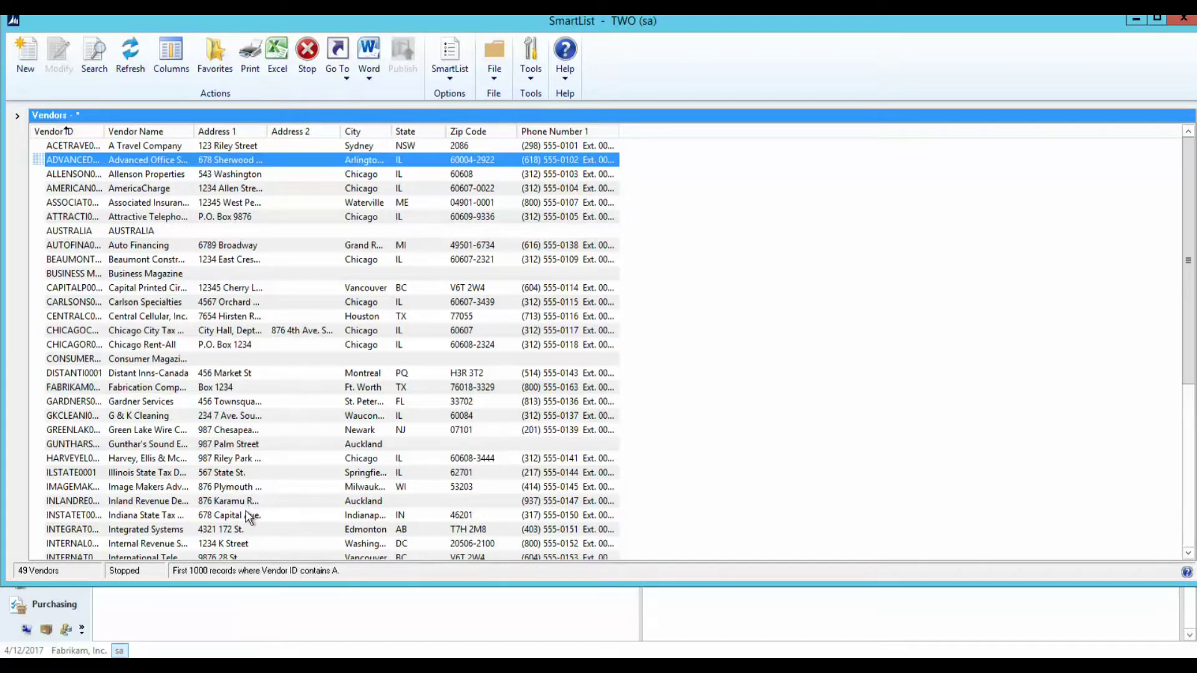
Refresh the filtered Vendors list to reload all Vendor IDs containing A
click(137, 68)
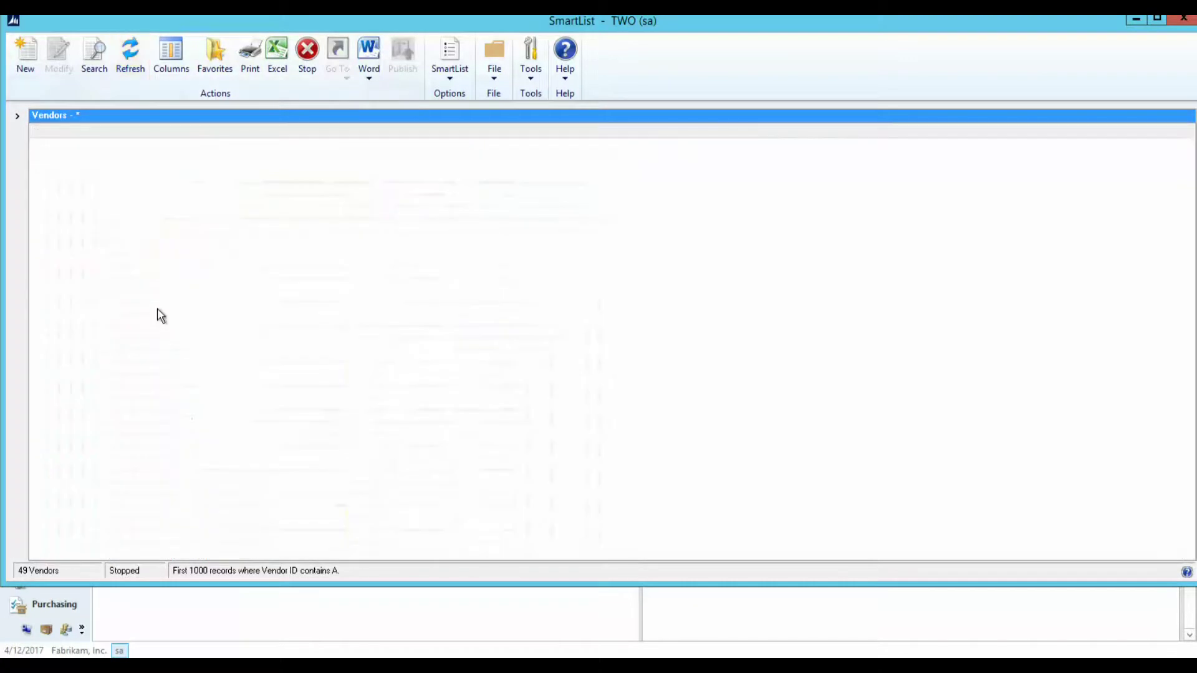